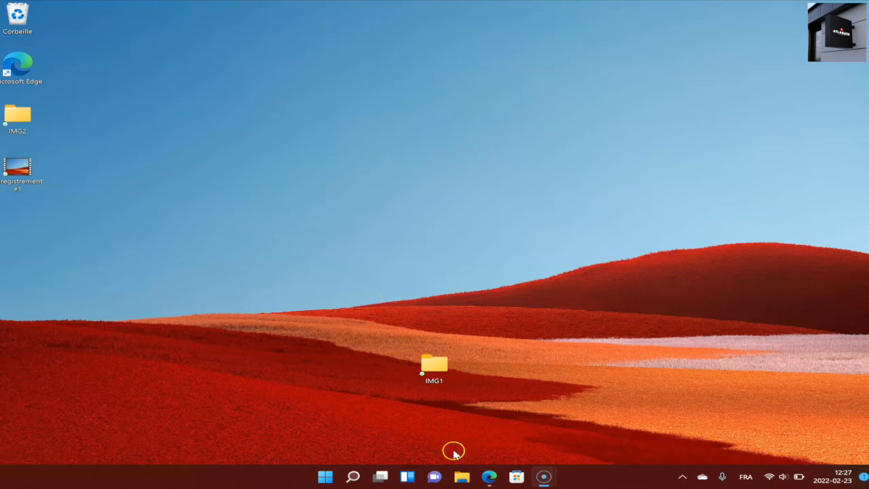
# Step: Open the Bureau folder in File Explorer and bring up the icon selection for the IMG1 folder
pyautogui.click(461, 477)
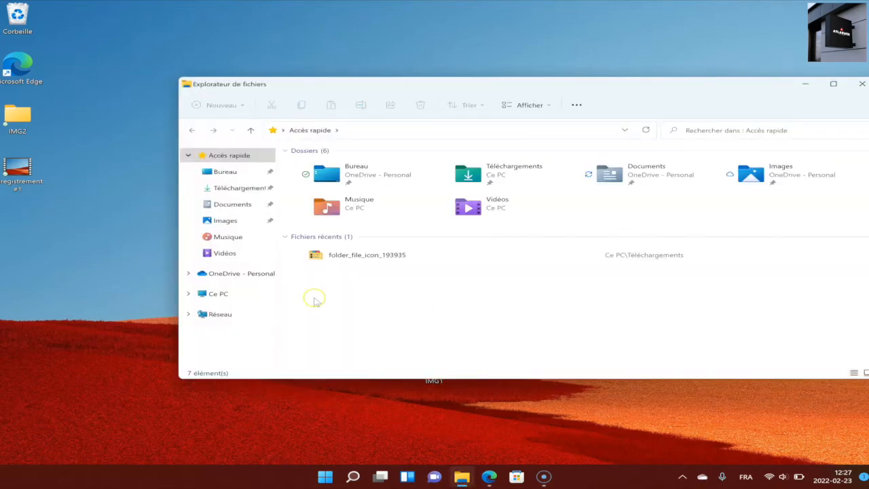
pyautogui.click(230, 172)
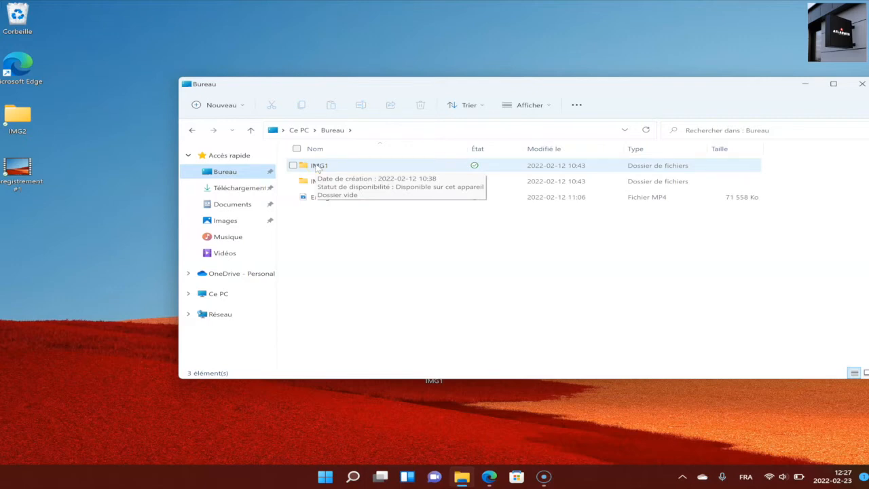
pyautogui.rightClick(317, 167)
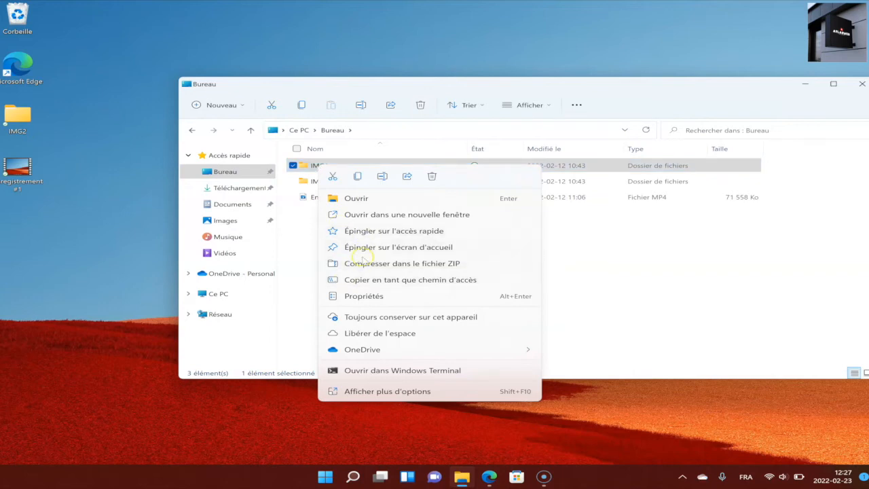
pyautogui.click(364, 295)
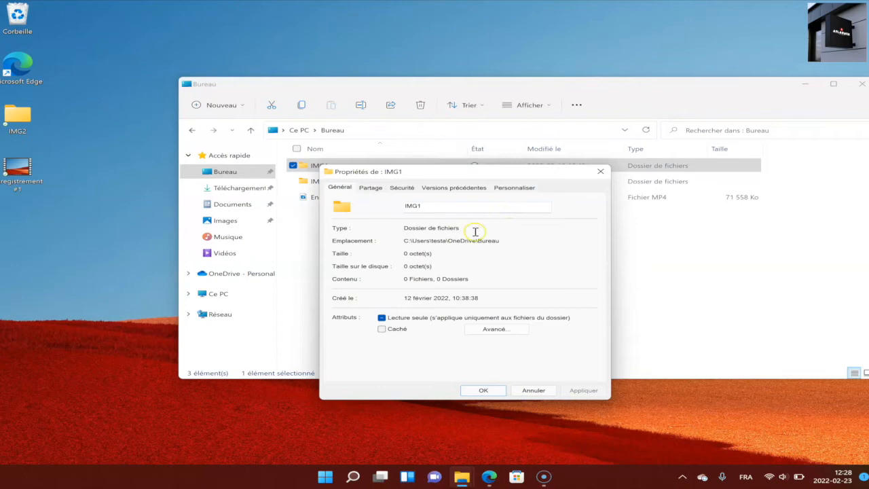
pyautogui.click(514, 187)
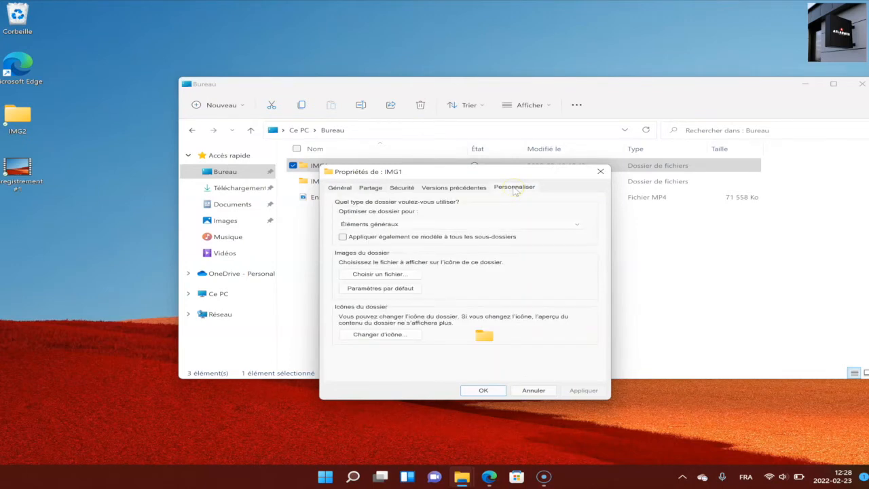
pyautogui.click(381, 334)
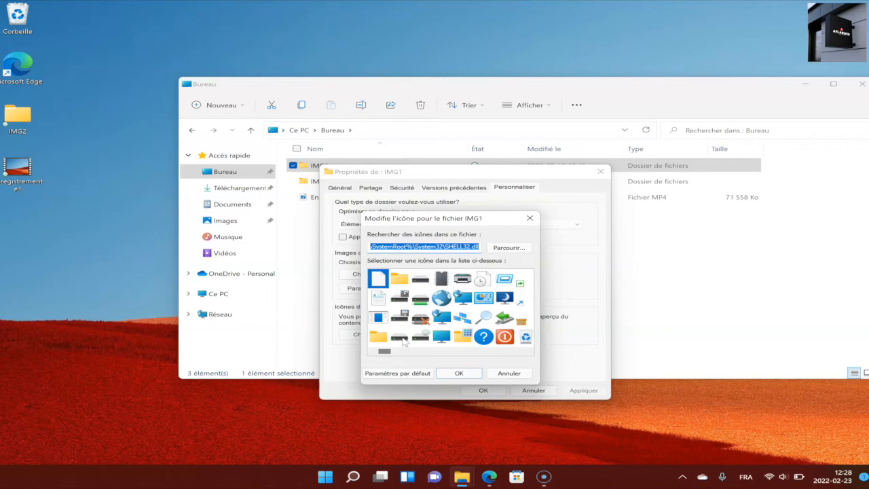
# Step: Look through the built-in SHELL32.dll icons for IMG1 and leave its properties without changing anything
pyautogui.click(450, 351)
pyautogui.click(461, 352)
pyautogui.click(461, 353)
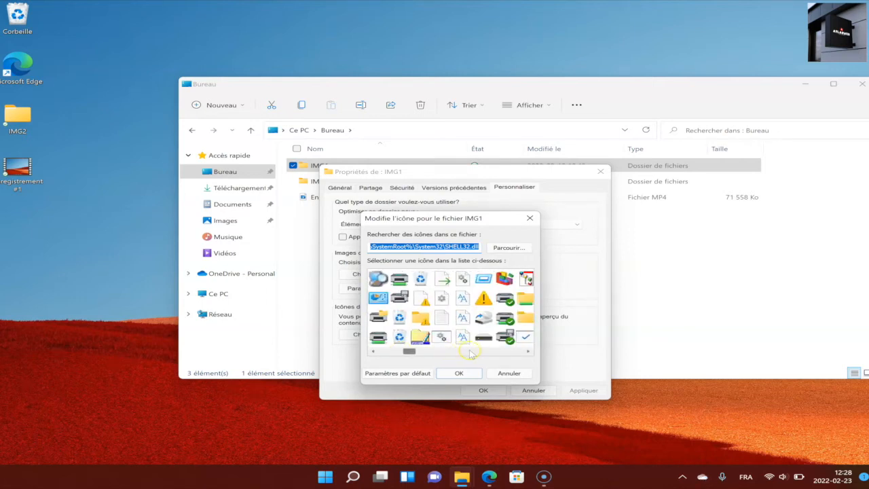
pyautogui.click(467, 352)
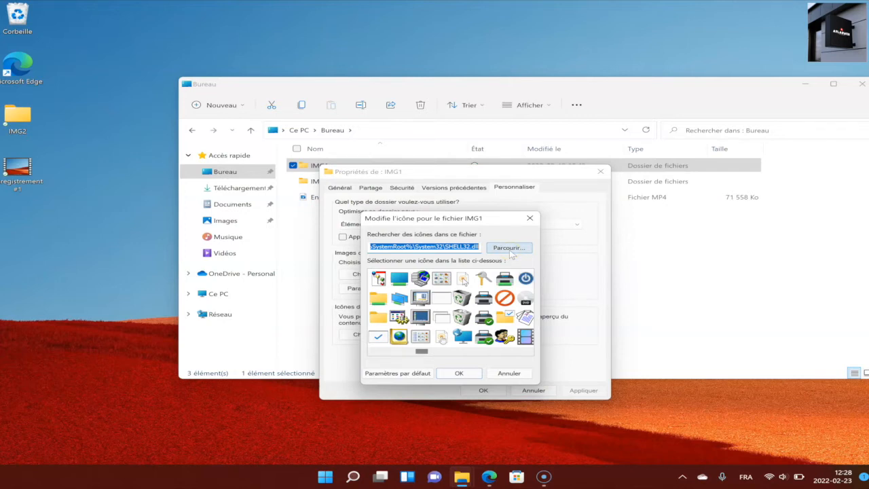
pyautogui.click(509, 373)
pyautogui.click(533, 390)
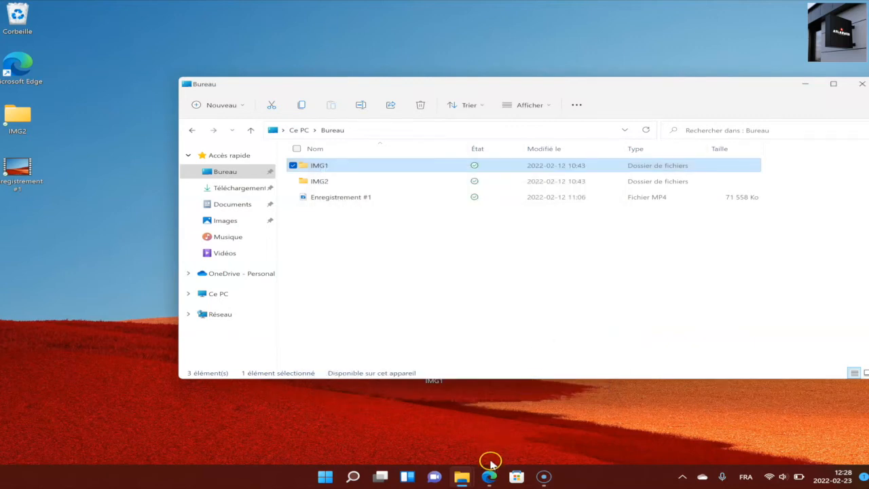
# Step: Switch to Microsoft Edge and open the icon-icons.com site from the "fichier icoe" search results
pyautogui.click(490, 475)
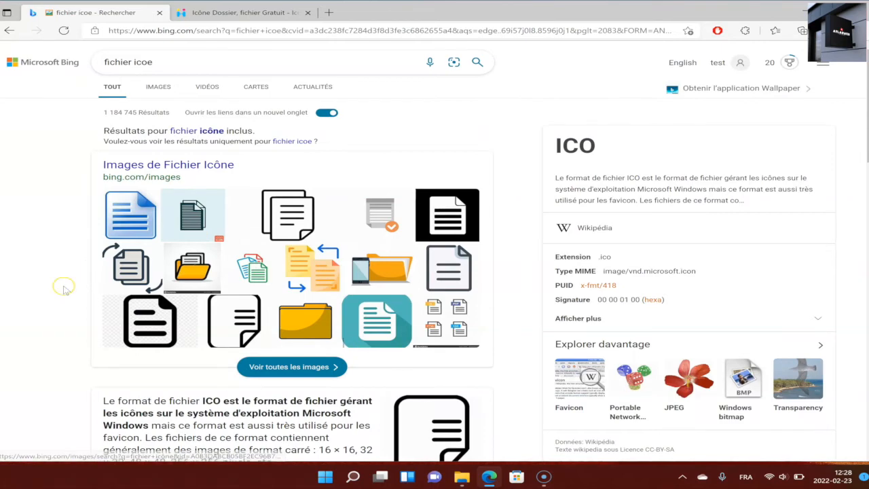
pyautogui.scroll(-4, 63, 289)
pyautogui.scroll(4, 65, 288)
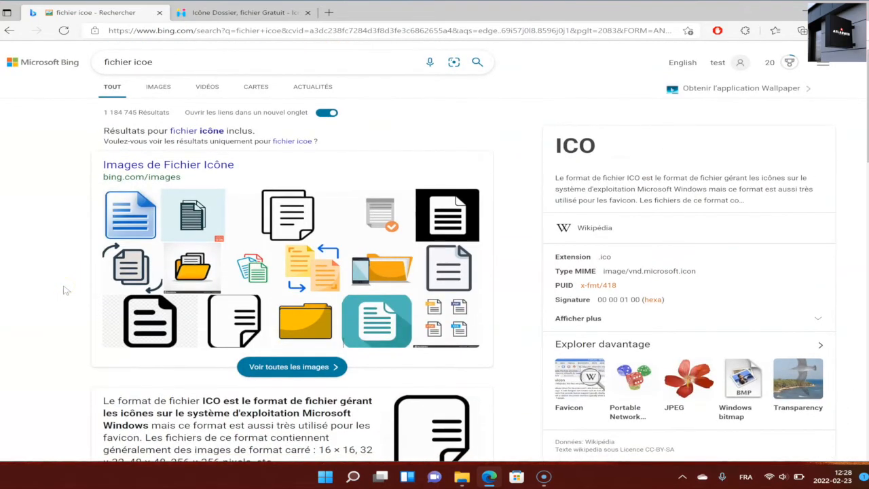
pyautogui.scroll(-5, 66, 290)
pyautogui.scroll(-2, 66, 291)
pyautogui.click(56, 288)
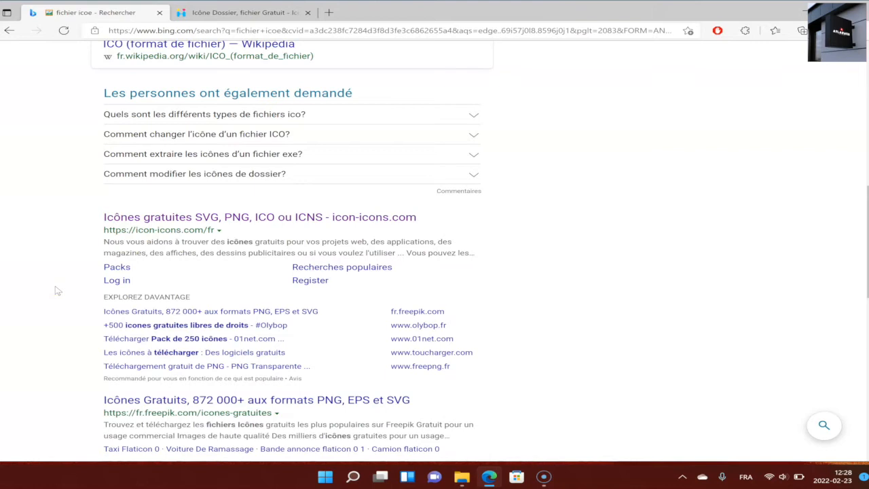
pyautogui.click(178, 219)
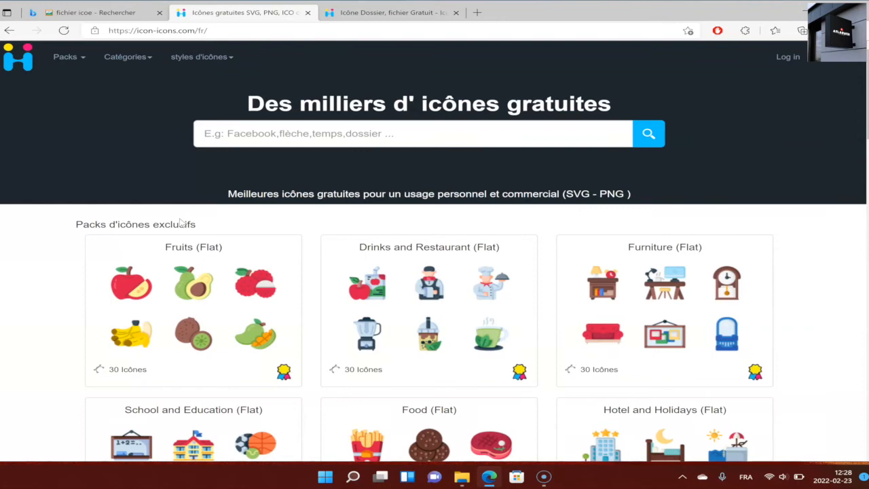
# Step: Open the Design and Development (Flat) icon pack from the exclusive packs on the site
pyautogui.scroll(-2, 181, 222)
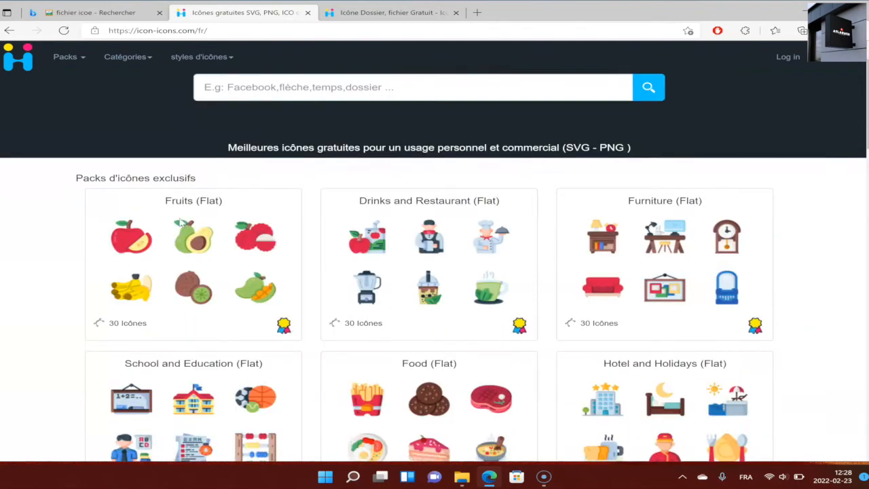
pyautogui.scroll(-3, 181, 222)
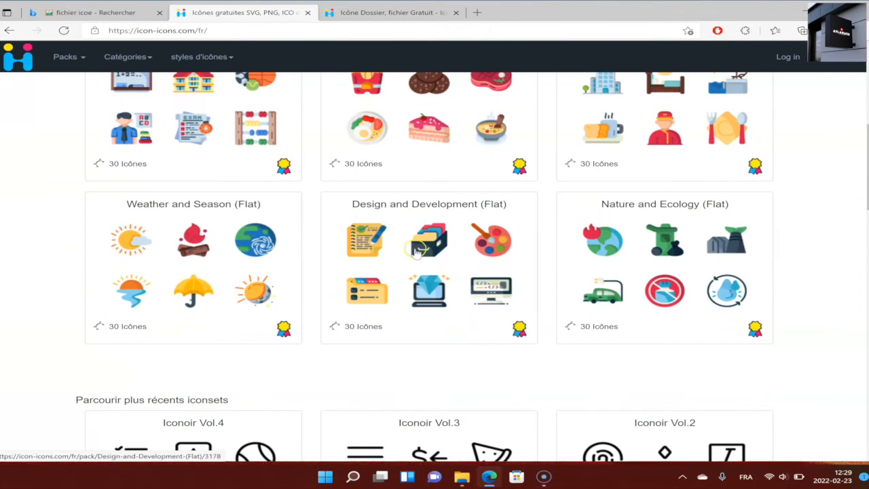
pyautogui.click(415, 250)
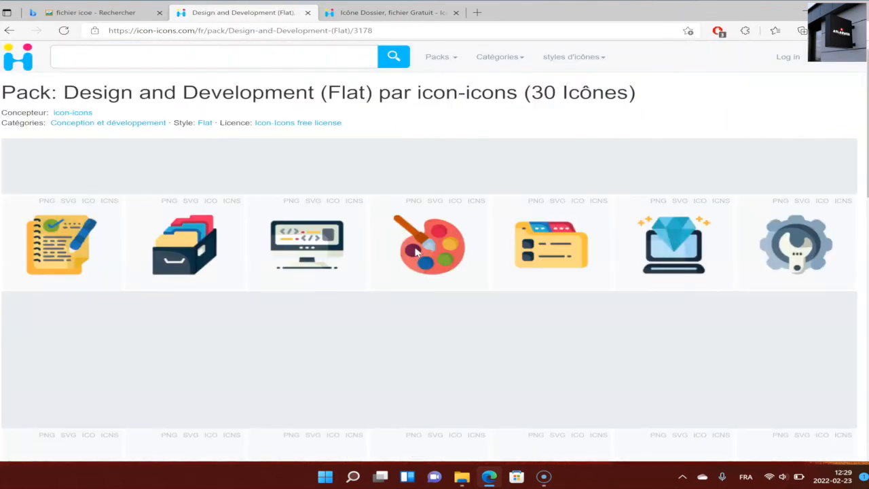
# Step: Examine the icons offered in the Design and Development (Flat) pack
pyautogui.click(496, 236)
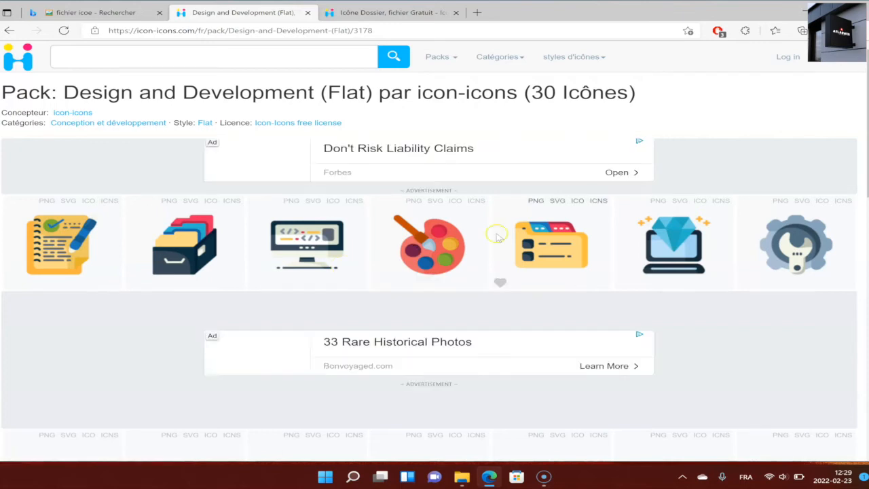
pyautogui.scroll(-2, 88, 292)
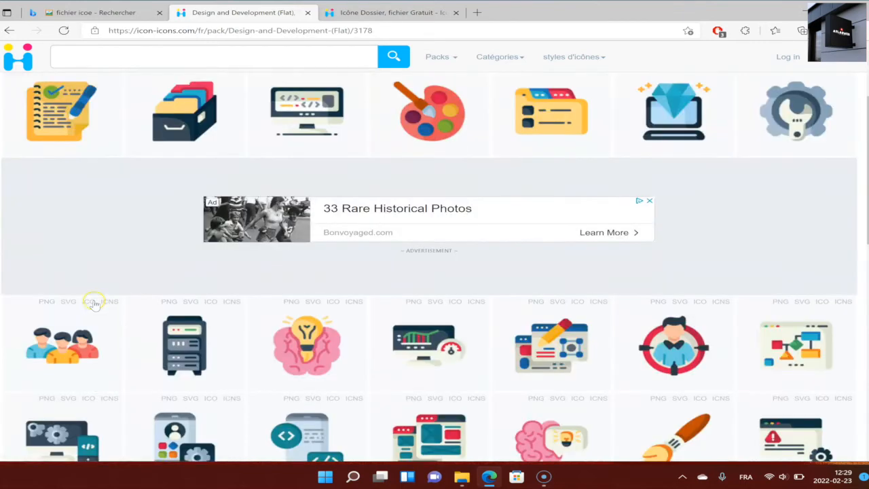
pyautogui.scroll(-2, 95, 304)
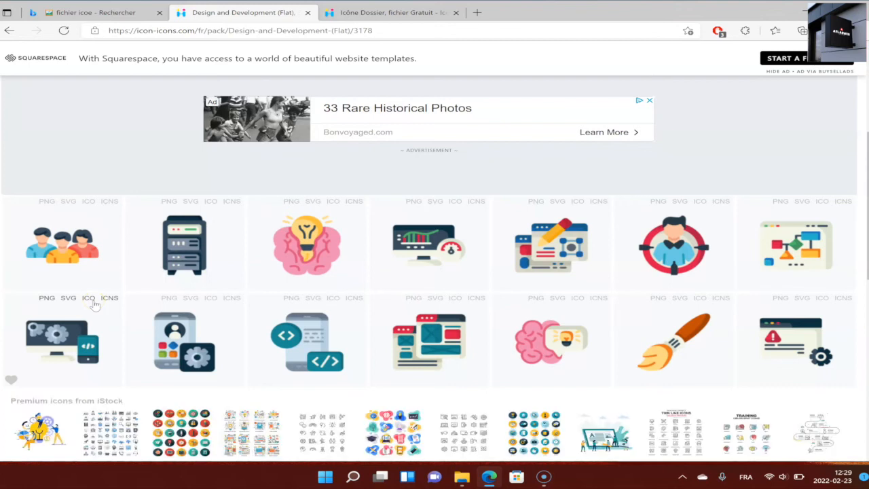
pyautogui.scroll(-3, 520, 255)
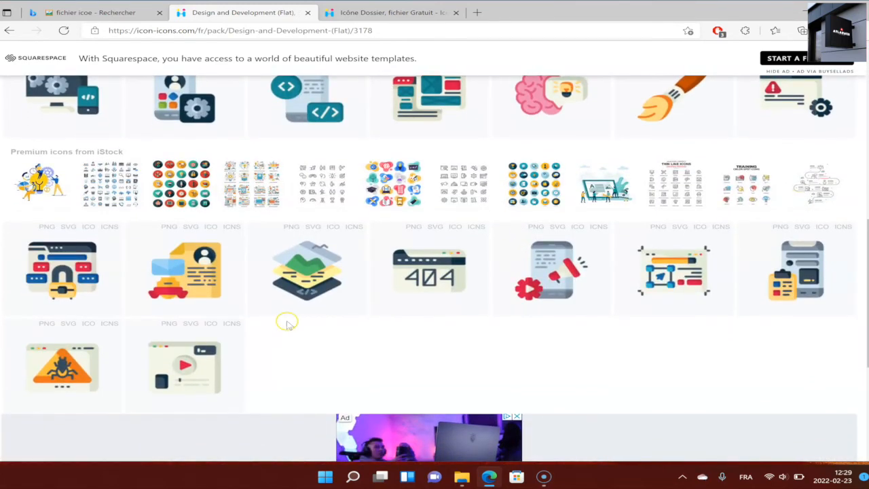
pyautogui.scroll(-1, 288, 292)
pyautogui.scroll(-3, 288, 282)
pyautogui.scroll(9, 288, 282)
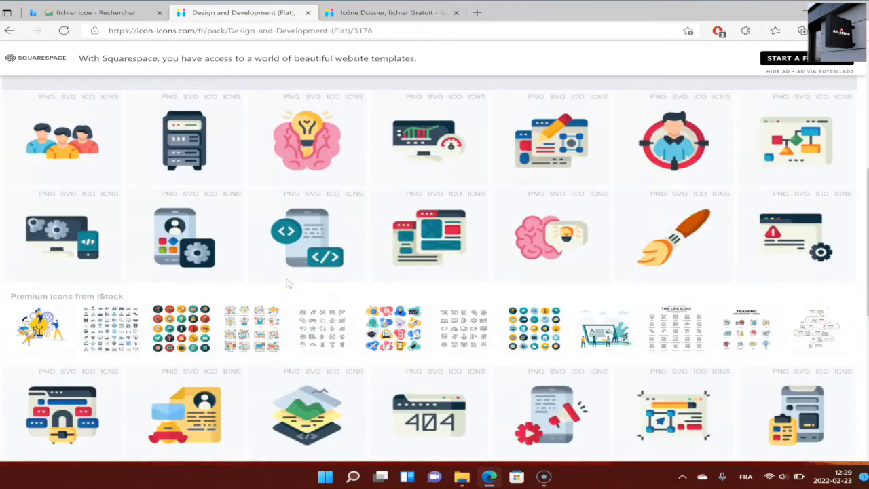
pyautogui.scroll(1, 287, 282)
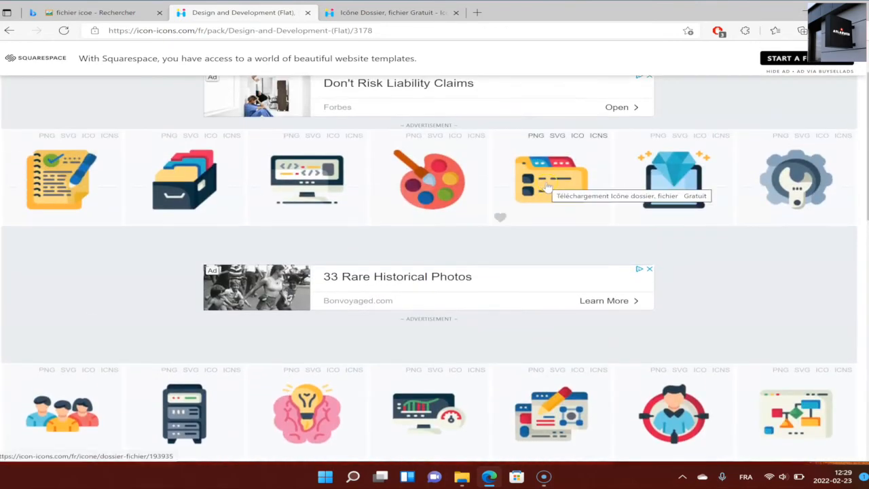
# Step: Open the notebook-and-pen icon from the pack and download it in ICO format at 512px
pyautogui.click(548, 187)
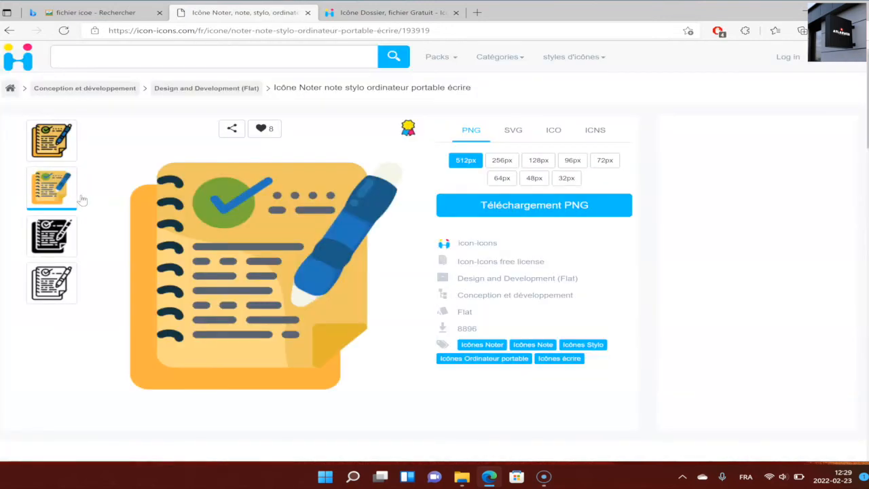
pyautogui.click(475, 132)
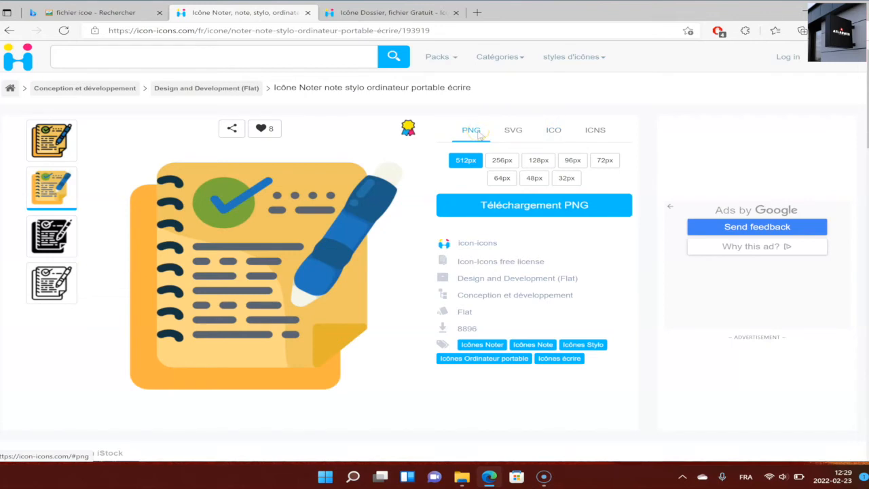
pyautogui.click(554, 133)
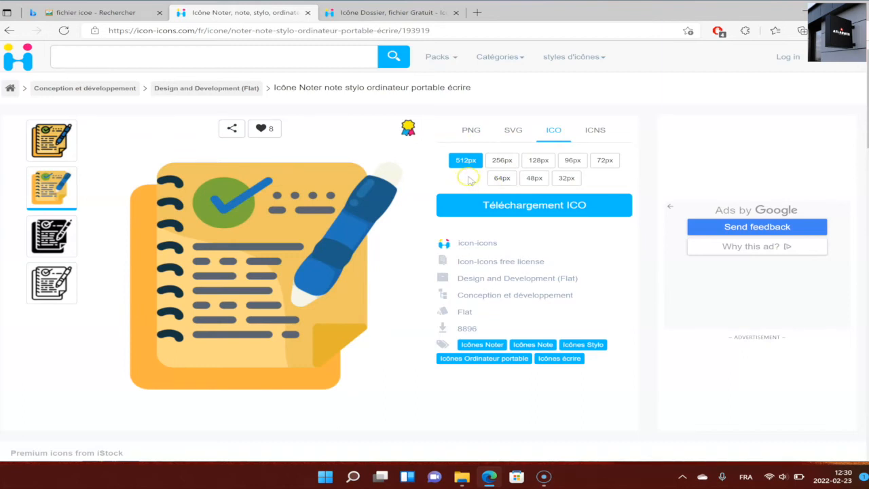
pyautogui.click(518, 209)
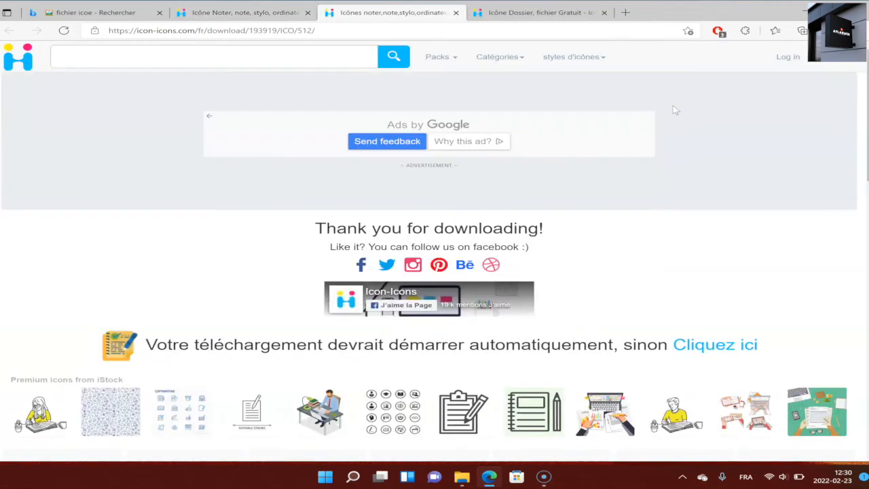
# Step: Return to File Explorer and start browsing for a custom icon file for the IMG1 folder through its properties
pyautogui.click(804, 13)
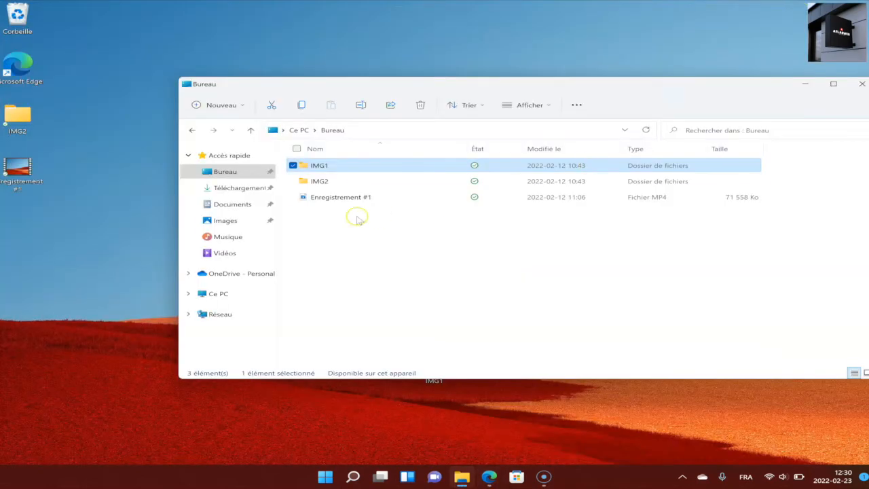
pyautogui.rightClick(330, 171)
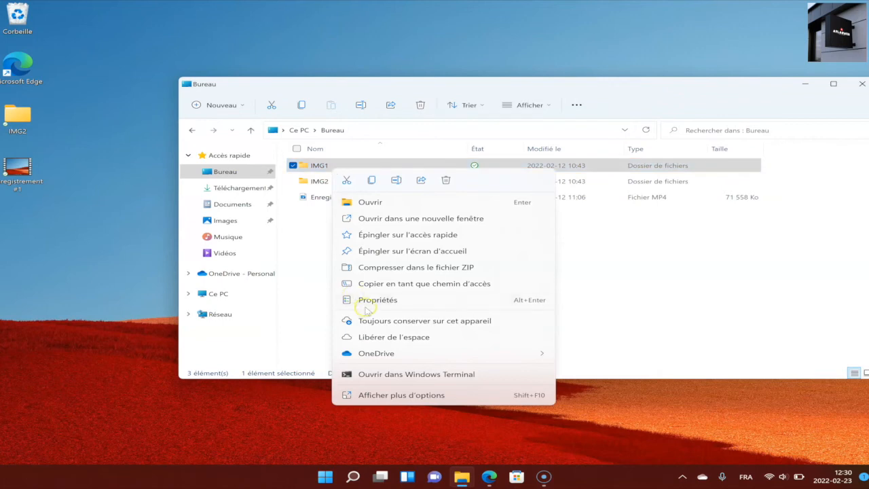
pyautogui.click(370, 305)
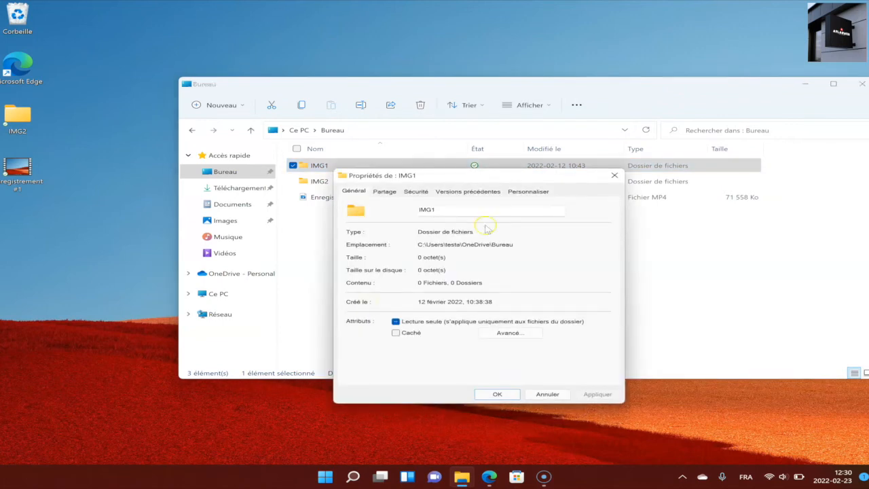
pyautogui.click(524, 192)
pyautogui.click(414, 336)
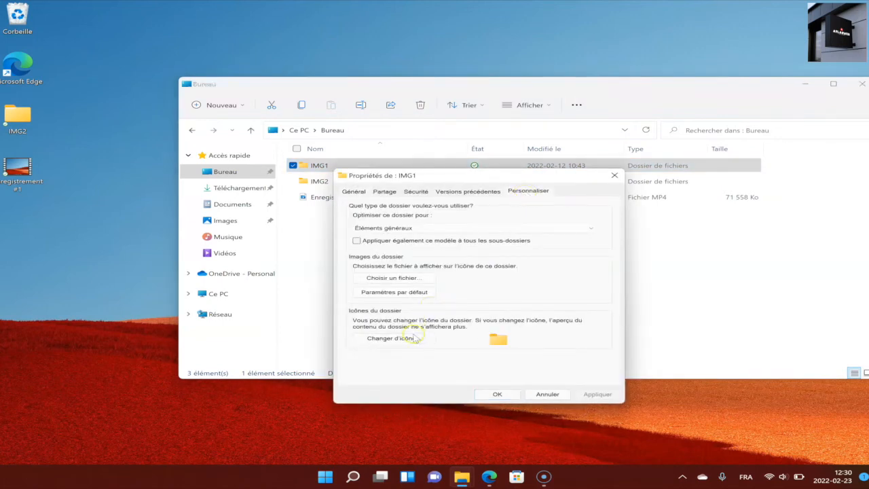
pyautogui.click(519, 253)
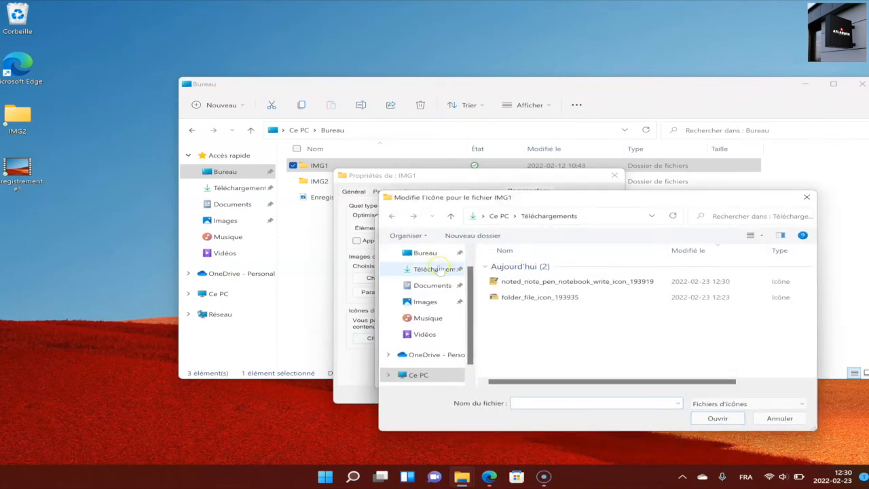
# Step: Select folder_file_icon_193935 from Téléchargements as the IMG1 folder's icon and apply the change
pyautogui.click(439, 269)
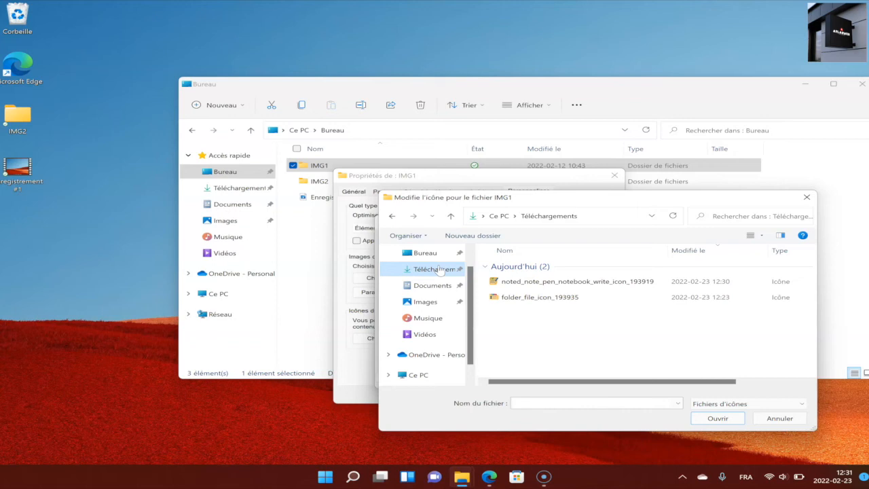
pyautogui.click(535, 299)
pyautogui.click(706, 414)
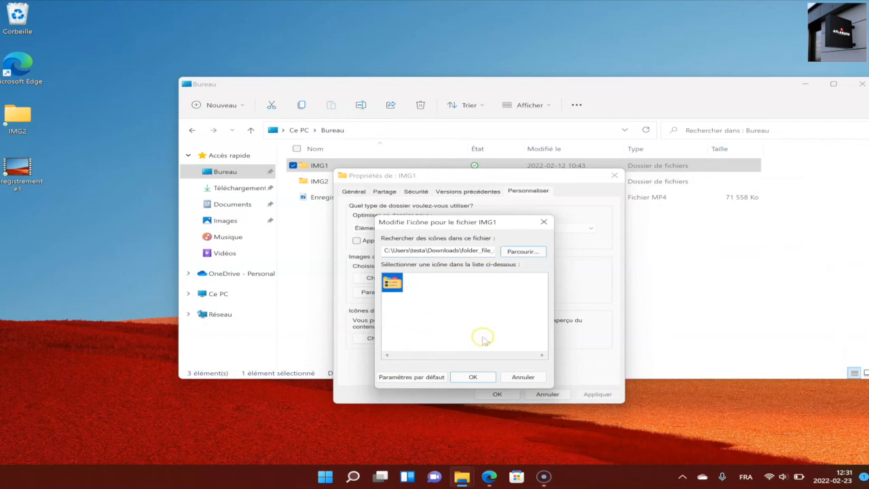
pyautogui.click(484, 377)
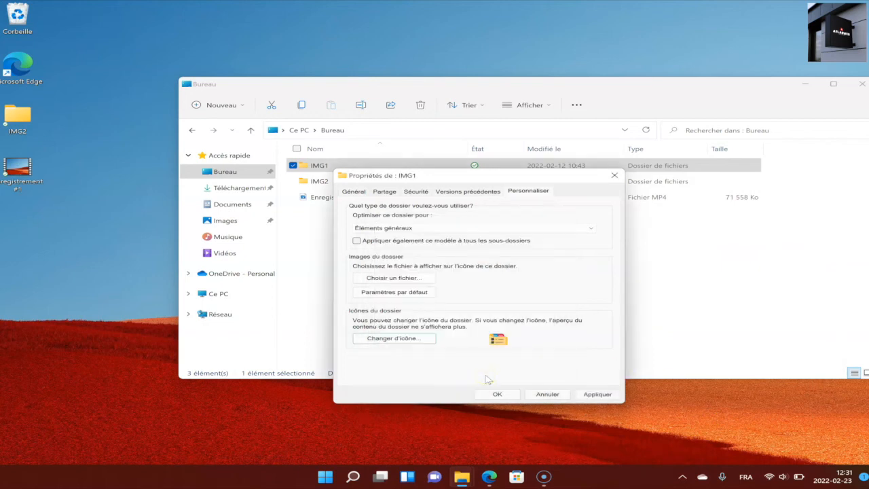
pyautogui.click(582, 393)
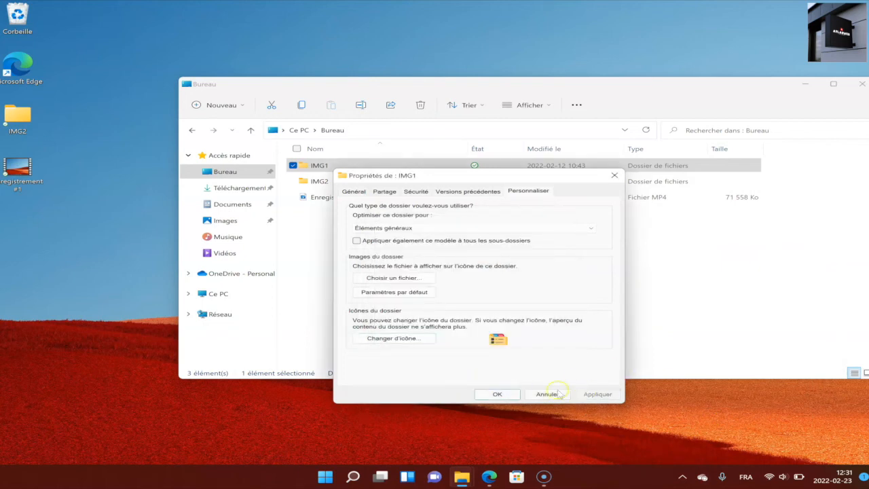
pyautogui.click(497, 394)
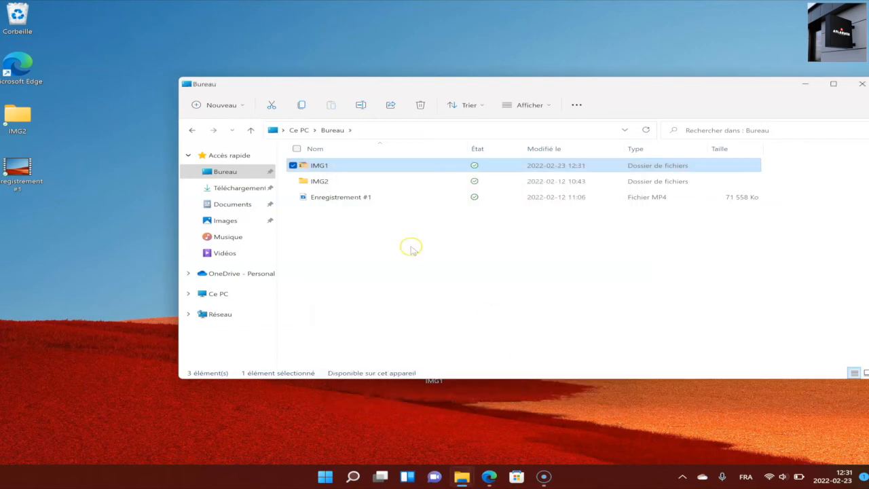